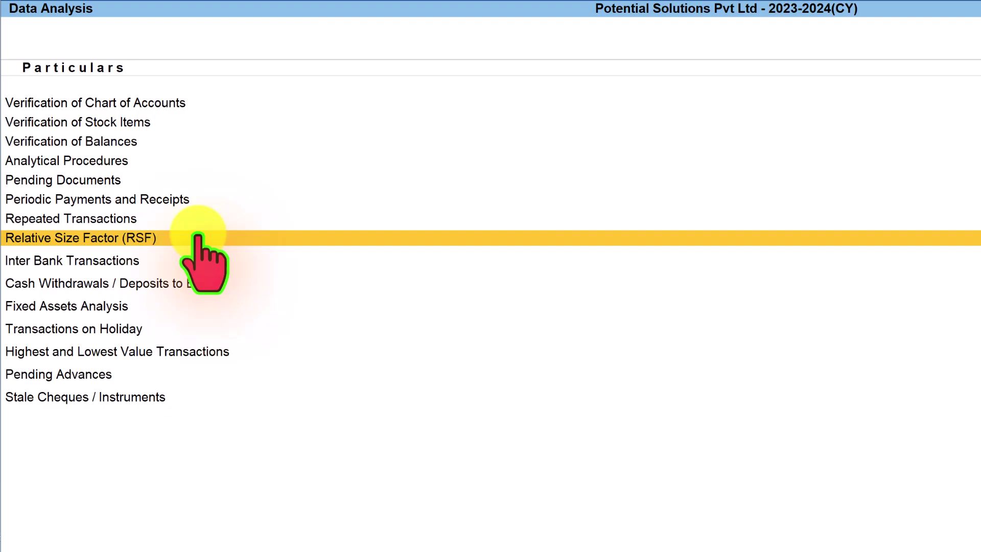
Open the Relative Size Factor (RSF) analysis and check the Show RSF greater than setting in its configuration
{"action": "left_click", "coordinate": [198, 238]}
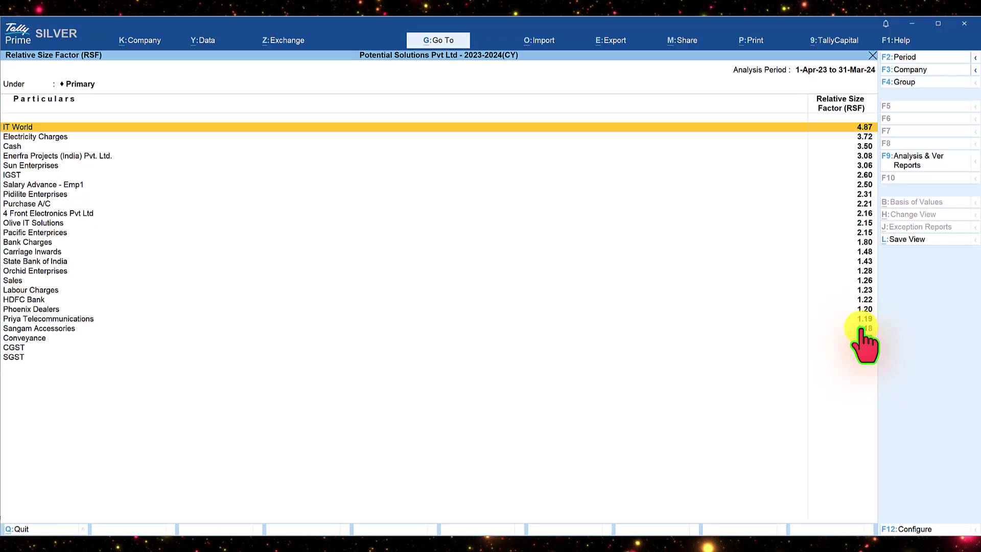
{"action": "key", "text": "F12"}
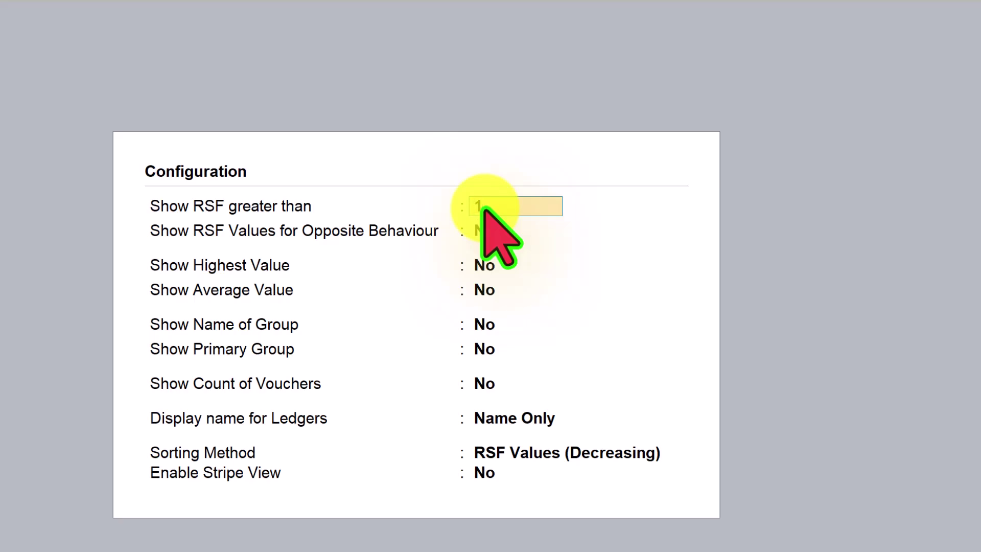
{"action": "key", "text": "ctrl+a"}
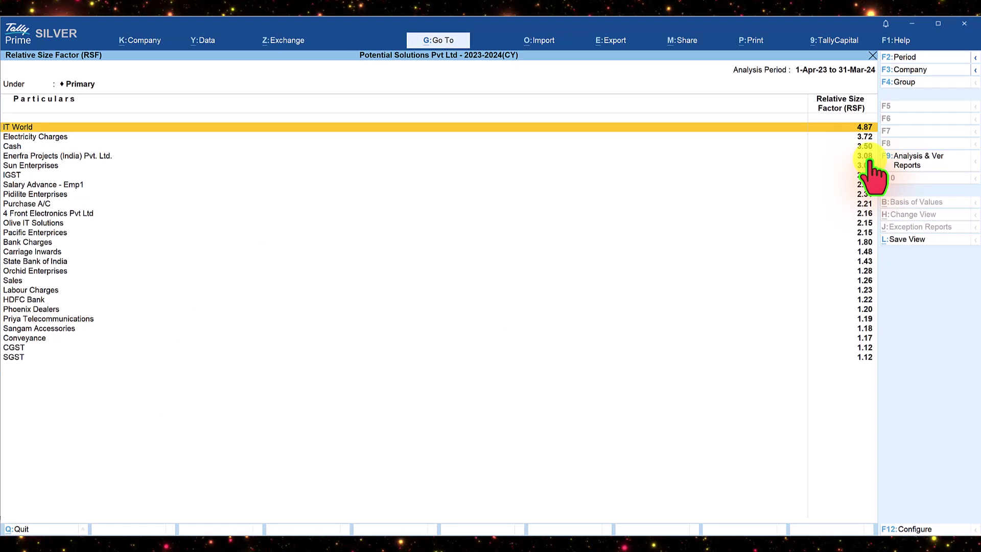
Open the RSF vouchers of the Electricity Charges ledger and examine the transaction values behind its factor
{"action": "left_click", "coordinate": [63, 134]}
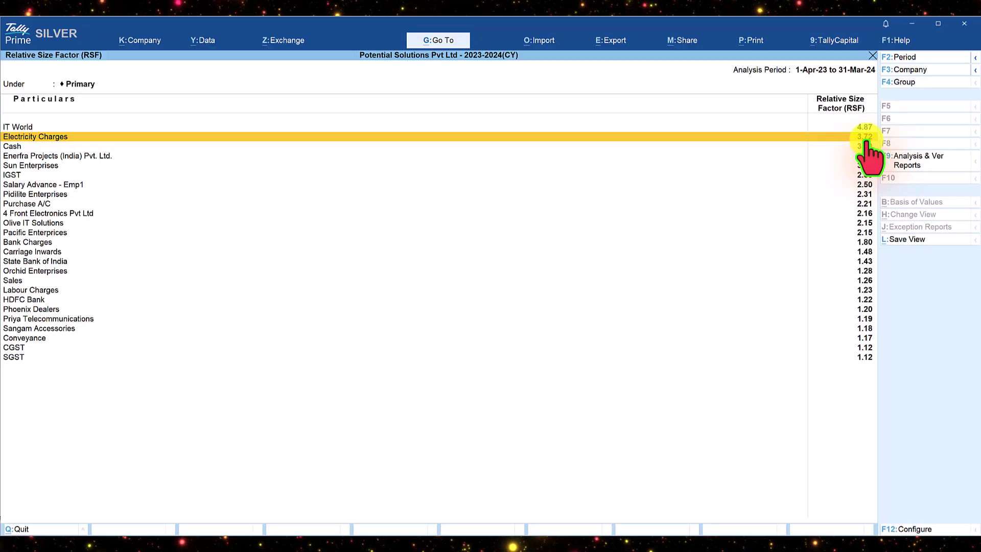
{"action": "left_click", "coordinate": [58, 138]}
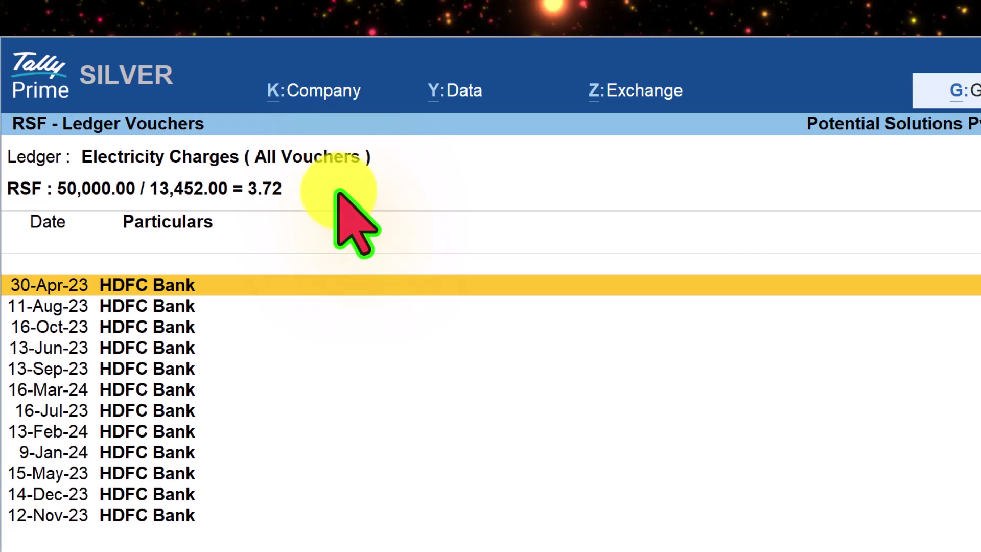
{"action": "key", "text": "Down"}
{"action": "key", "text": "Down"}
{"action": "key", "text": "Down"}
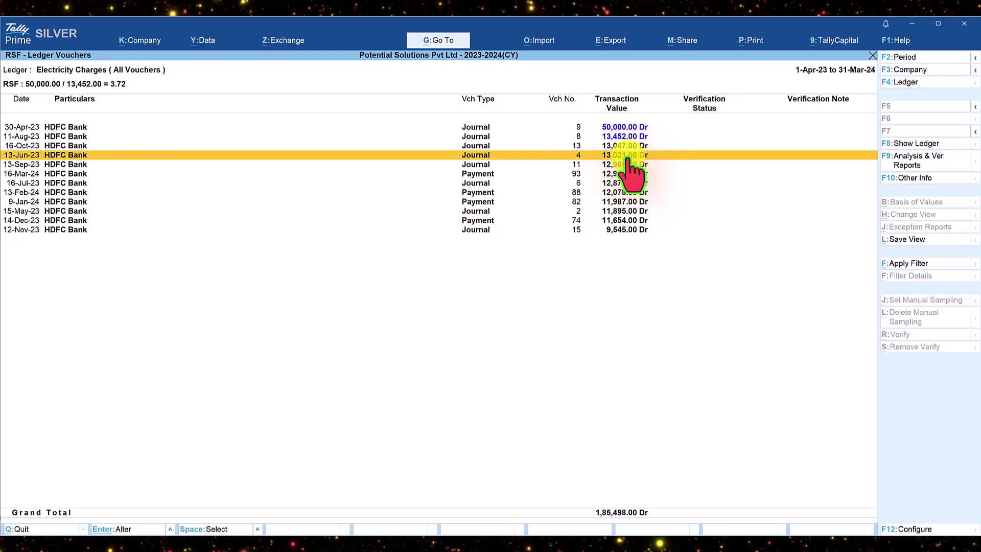
Review the 30-Apr-23 HDFC Bank journal voucher, return to the voucher list and start verifying that voucher
{"action": "left_click", "coordinate": [61, 127]}
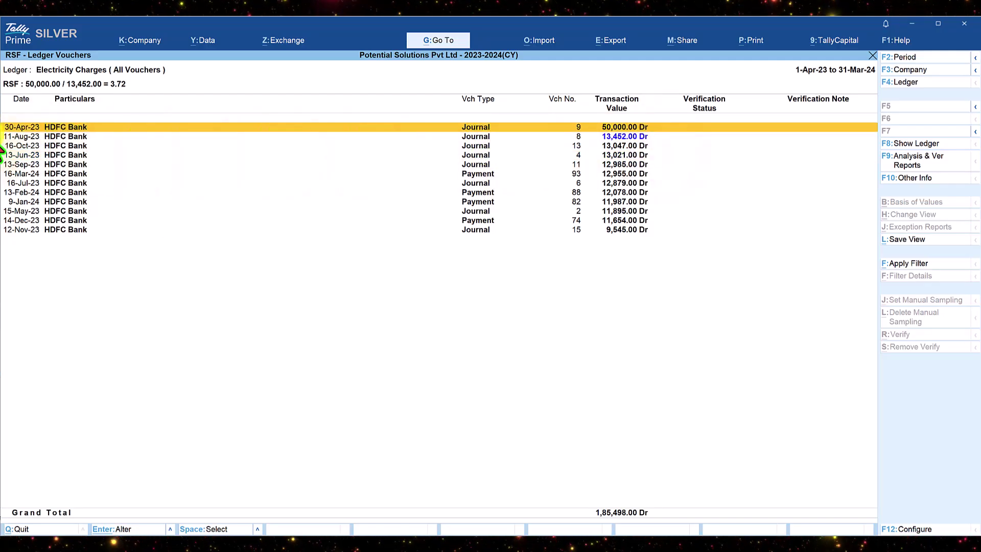
{"action": "key", "text": "ctrl+Return"}
{"action": "key", "text": "ctrl"}
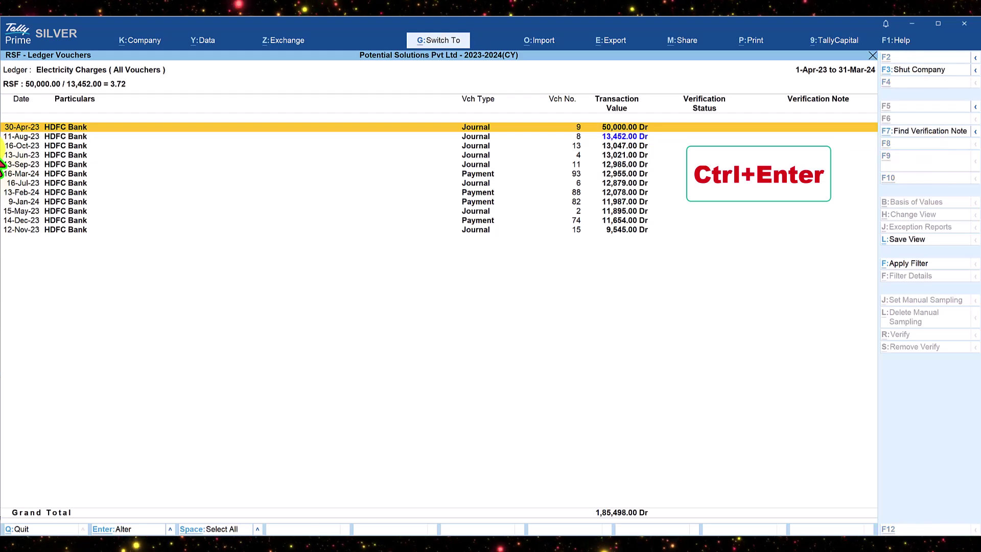
{"action": "key", "text": "ctrl+Return"}
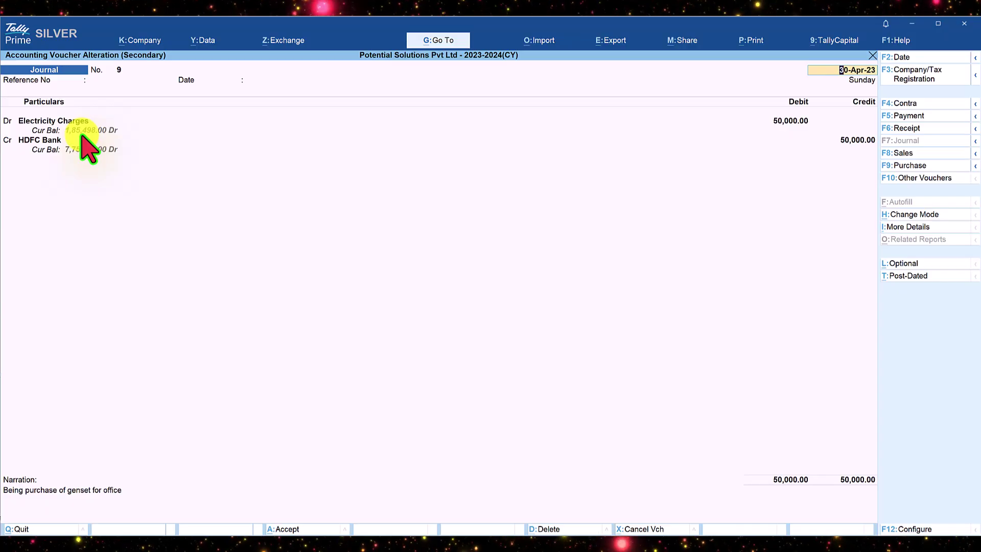
{"action": "key", "text": "BackSpace"}
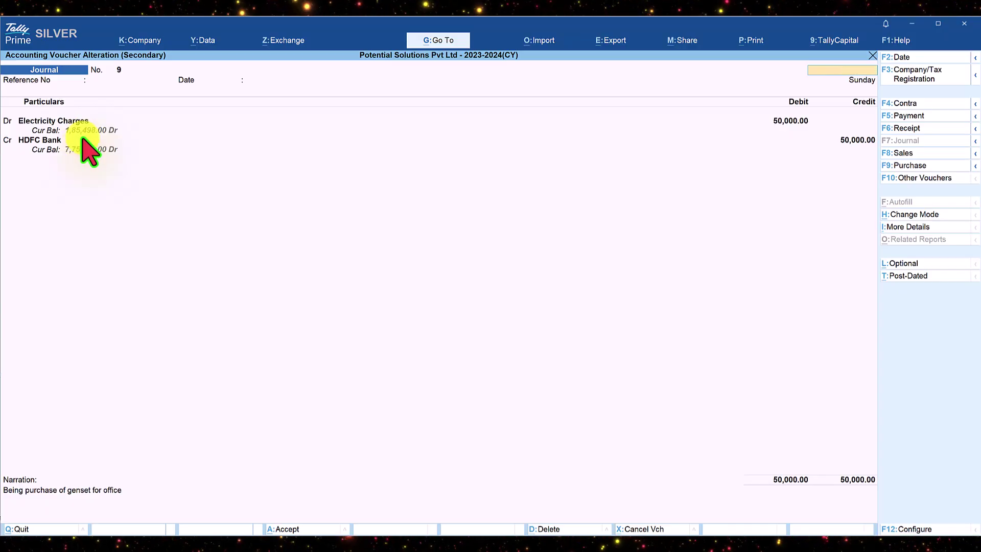
{"action": "key", "text": "Escape"}
{"action": "key", "text": "y"}
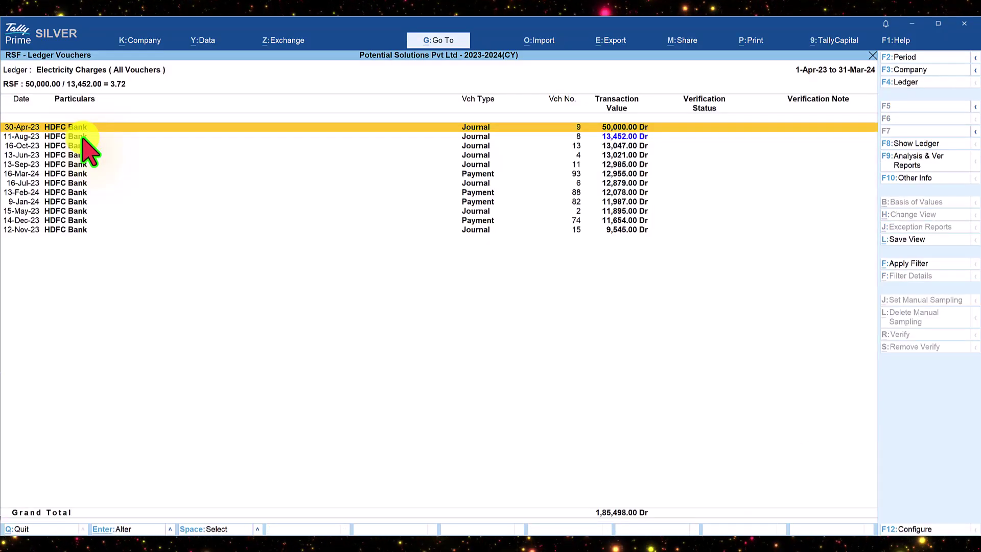
{"action": "key", "text": "space"}
{"action": "key", "text": "alt+r"}
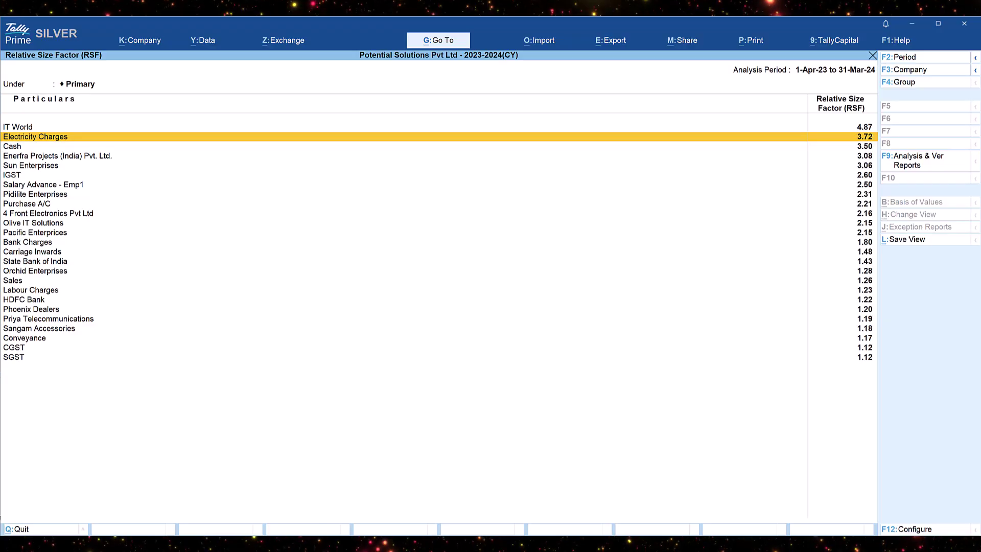
Review the RSF report's configuration options and look over its ledgers, including State Bank of India, HDFC Bank, IT World and Pidilite Enterprises
{"action": "key", "text": "F12"}
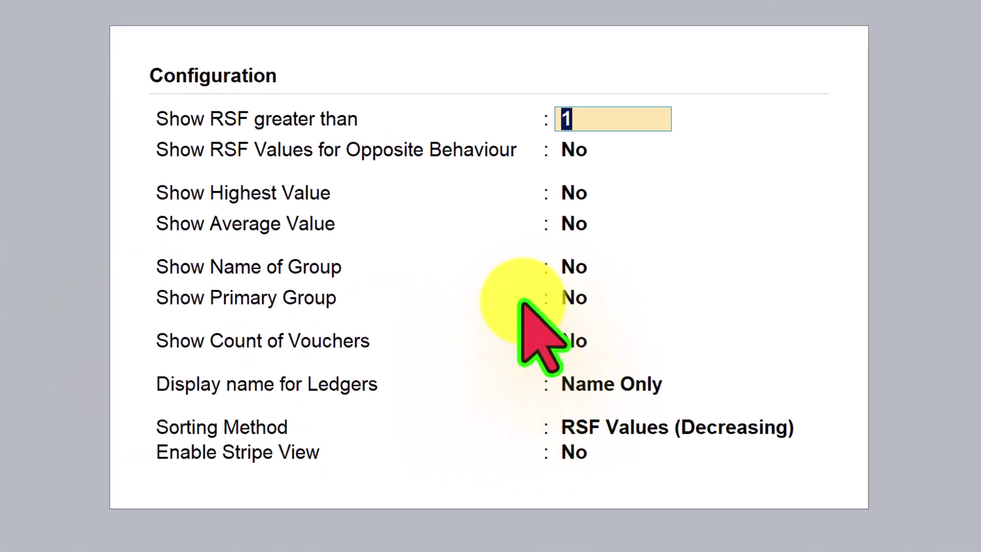
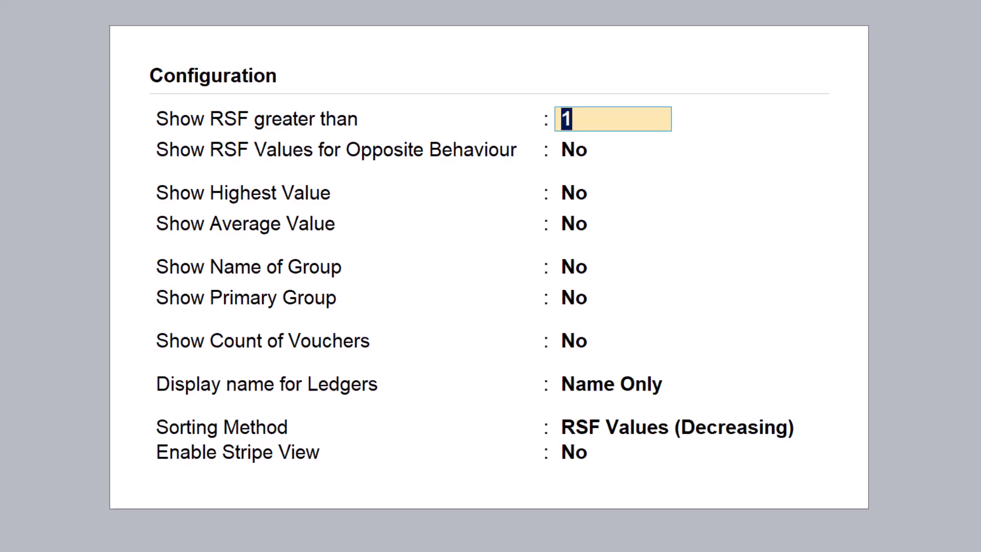
{"action": "key", "text": "ctrl+a"}
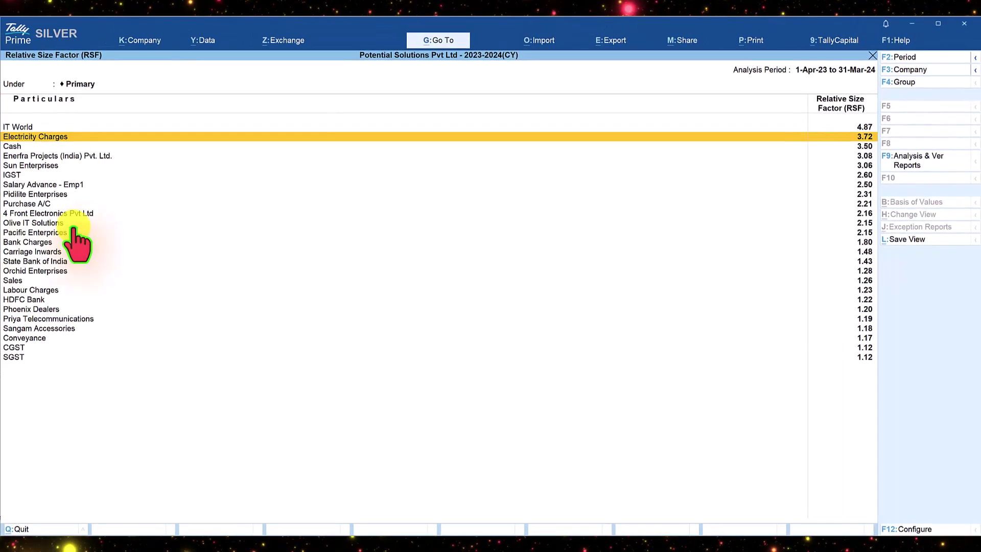
{"action": "left_click", "coordinate": [15, 147]}
{"action": "left_click", "coordinate": [38, 261]}
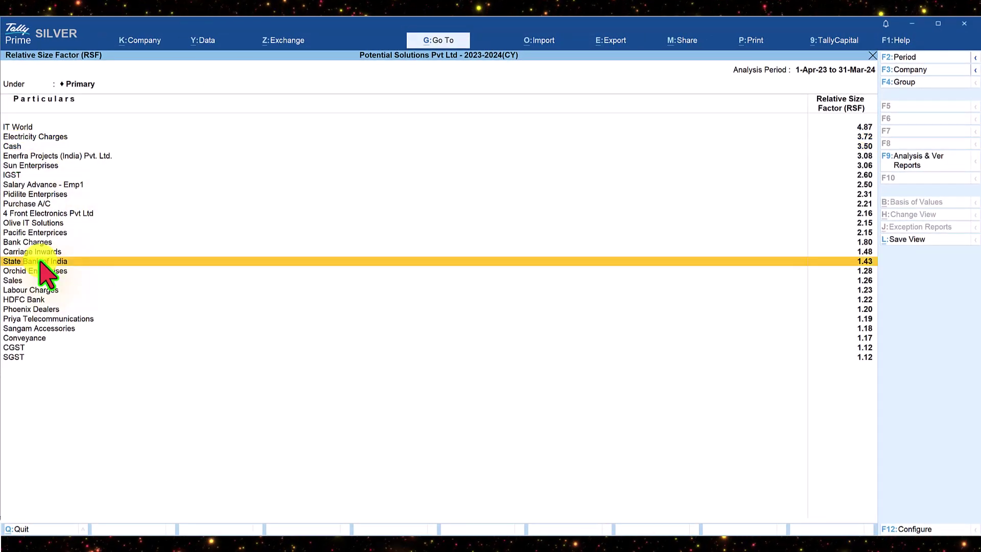
{"action": "left_click", "coordinate": [34, 300]}
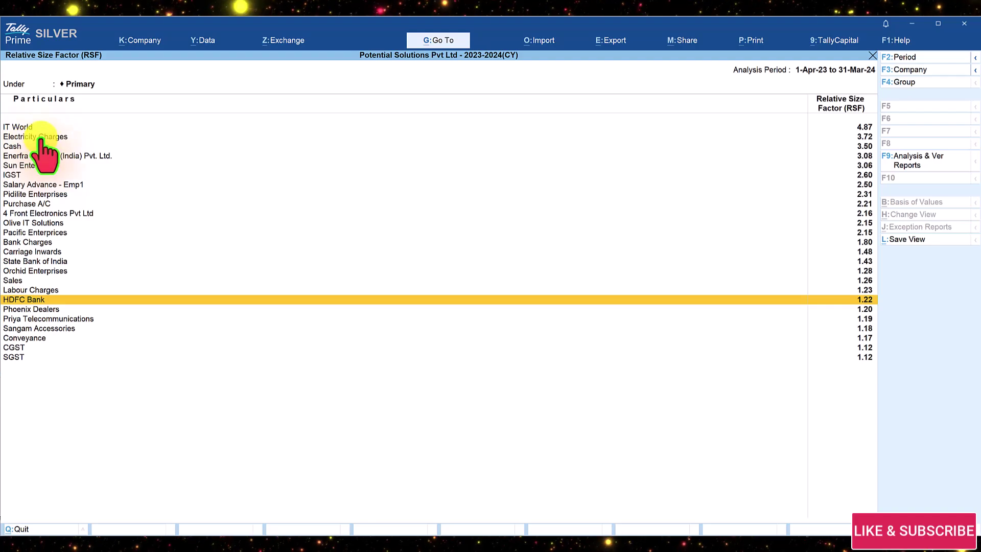
{"action": "left_click", "coordinate": [18, 124]}
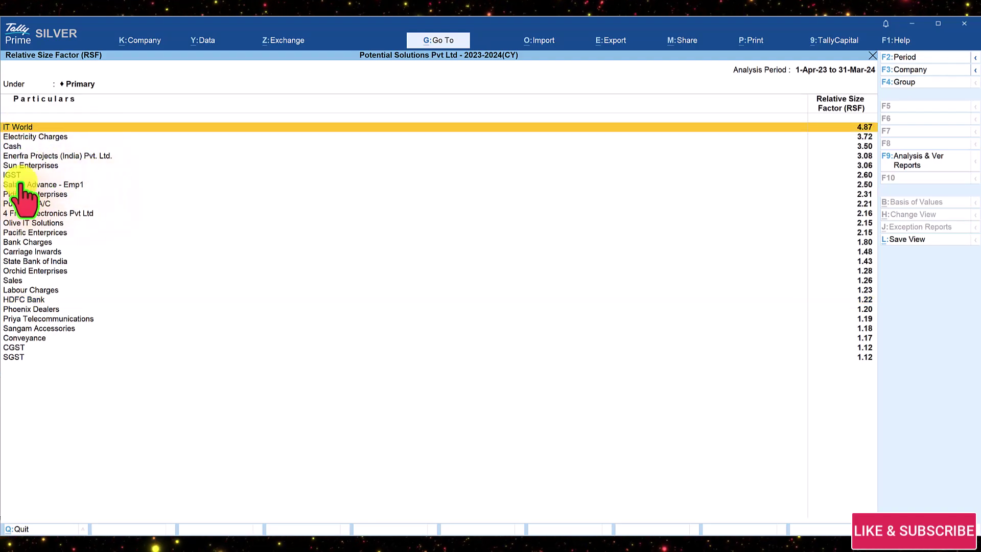
{"action": "left_click", "coordinate": [39, 197]}
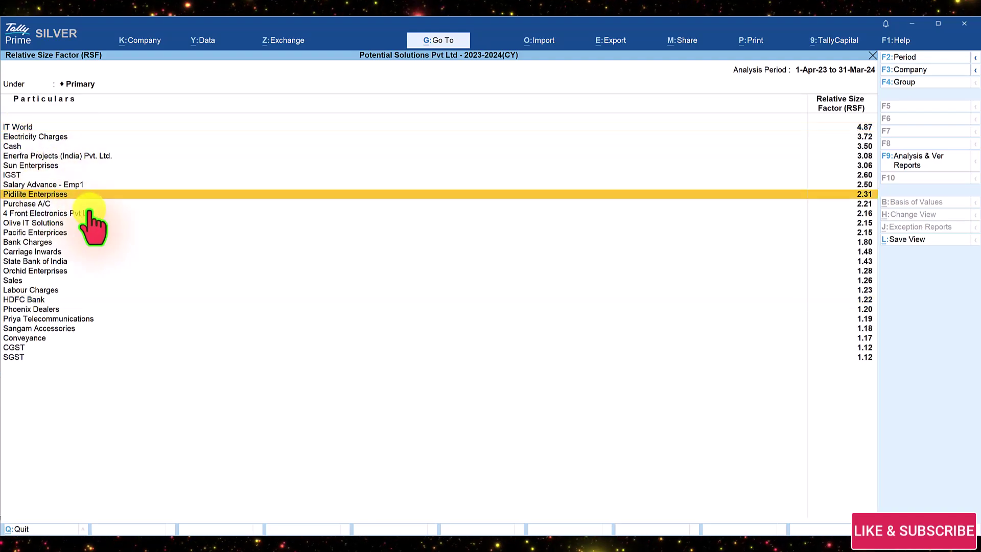
{"action": "left_click", "coordinate": [64, 213]}
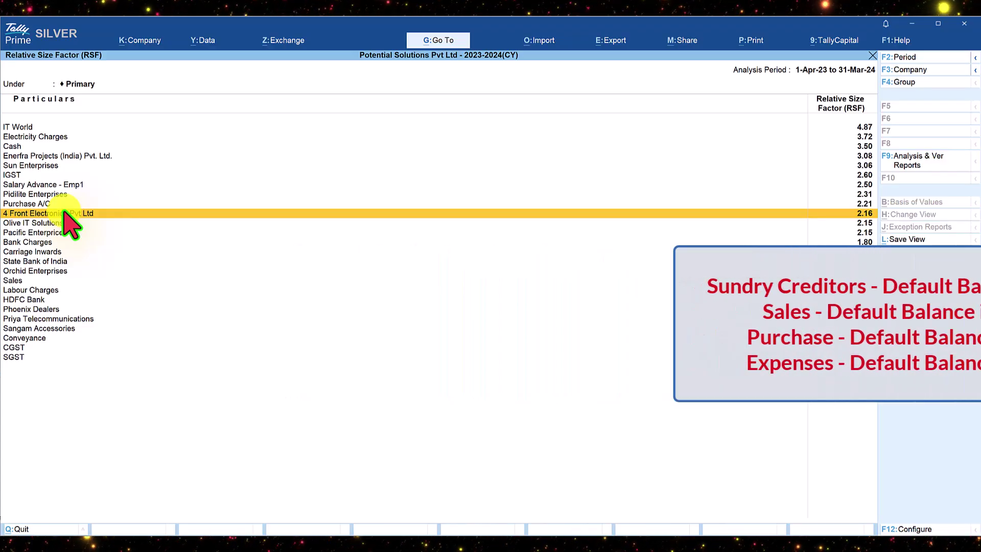
Open the RSF ledger vouchers of the Cash ledger to examine its transaction values
{"action": "key", "text": "Up"}
{"action": "key", "text": "Up"}
{"action": "key", "text": "Up"}
{"action": "key", "text": "Up"}
{"action": "key", "text": "Up"}
{"action": "key", "text": "Up"}
{"action": "key", "text": "Up"}
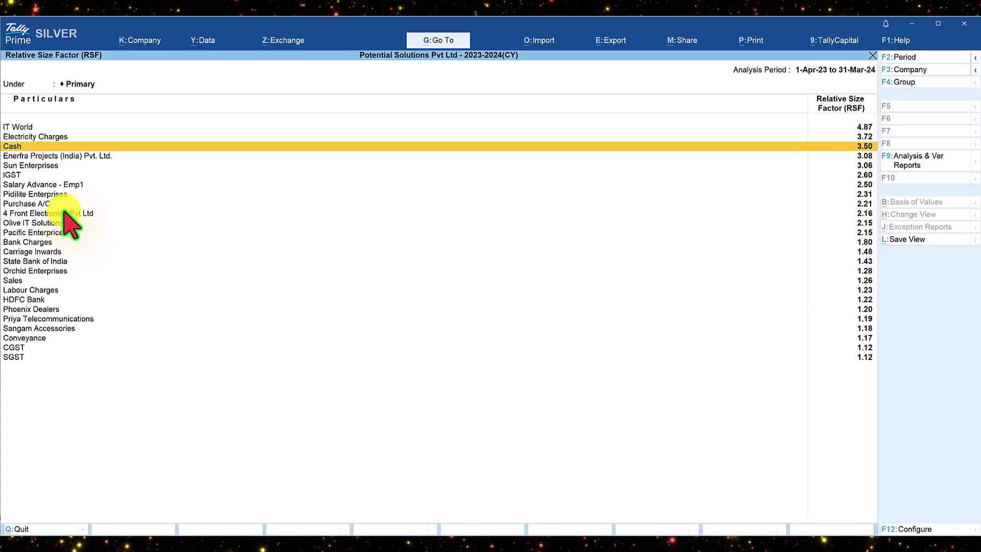
{"action": "key", "text": "Return"}
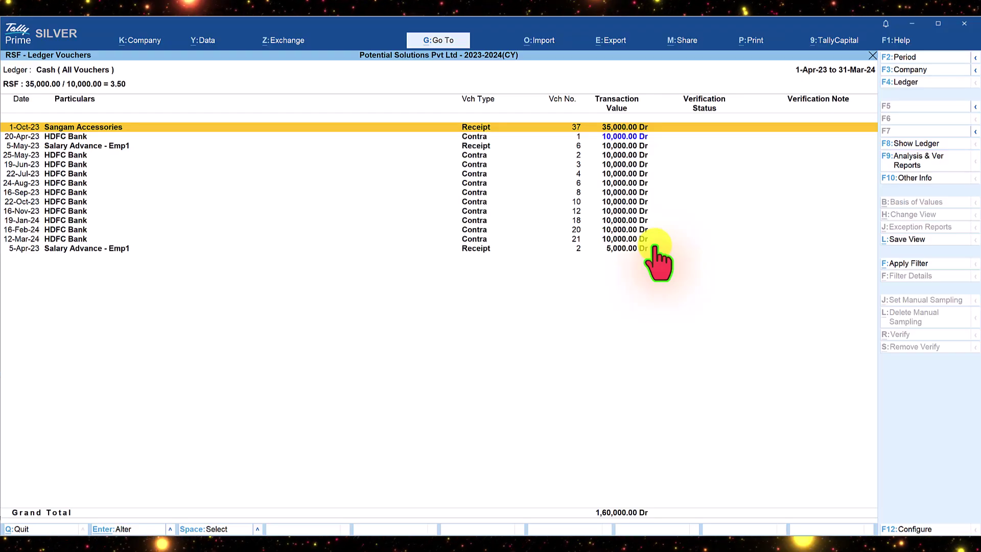
Set Show RSF Values for Opposite Behaviour to Yes for the Cash ledger's vouchers
{"action": "key", "text": "F12"}
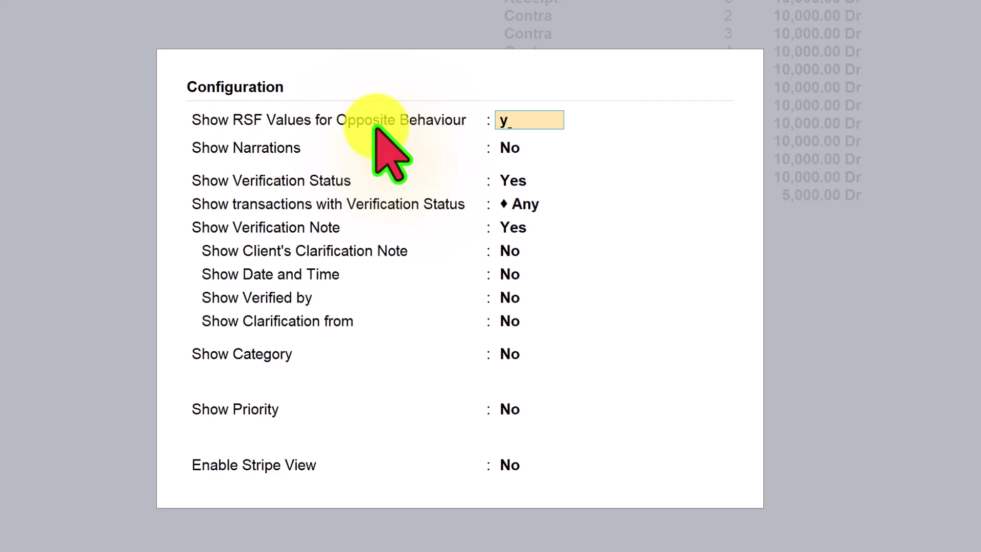
{"action": "type", "text": "y"}
{"action": "key", "text": "Return"}
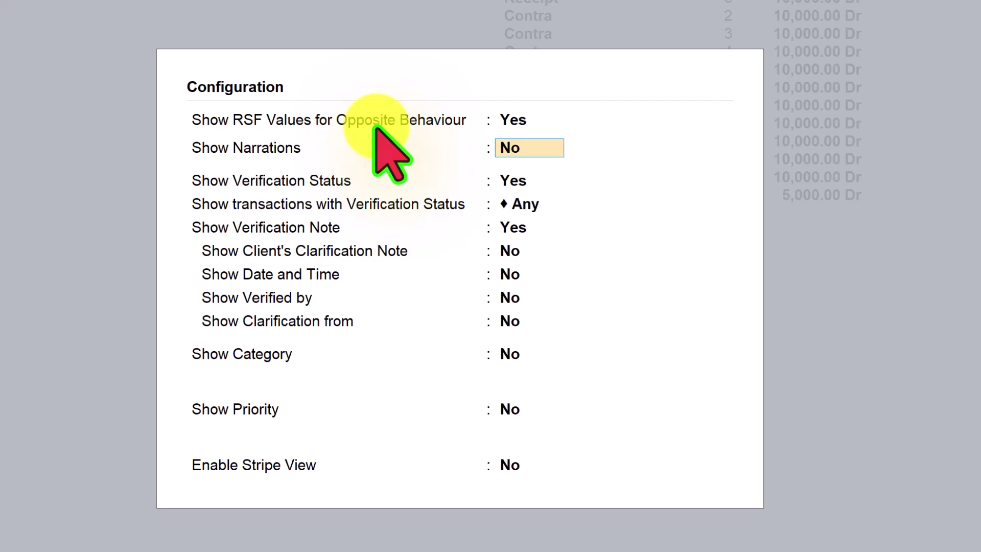
{"action": "key", "text": "ctrl+a"}
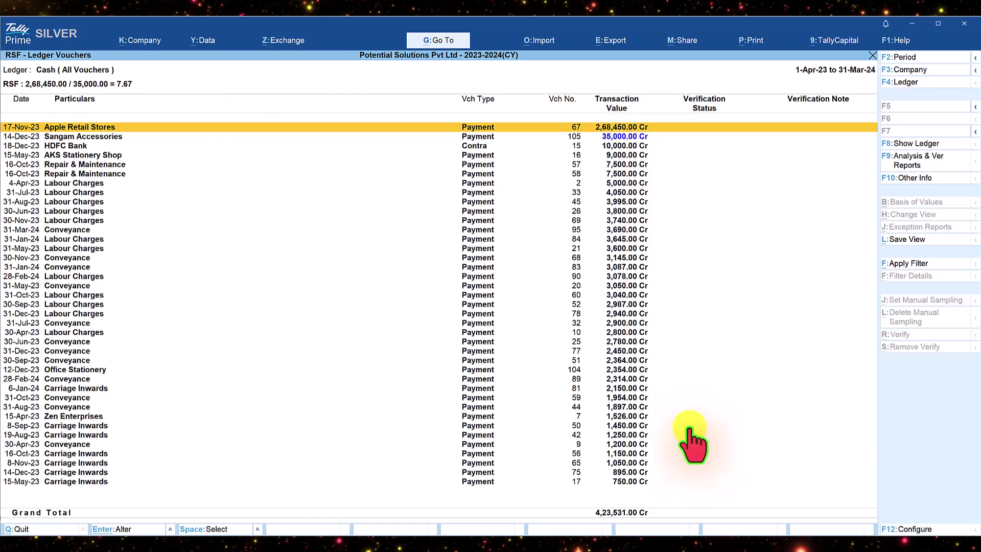
Examine the largest opposite-behaviour vouchers of the Cash ledger and return to the RSF report
{"action": "key", "text": "Down"}
{"action": "key", "text": "Down"}
{"action": "key", "text": "Down"}
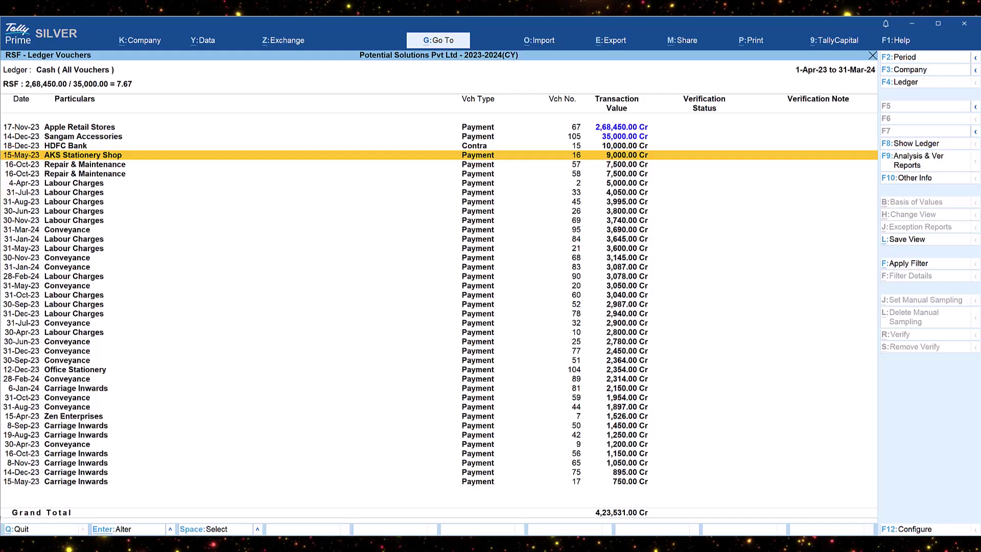
{"action": "key", "text": "Escape"}
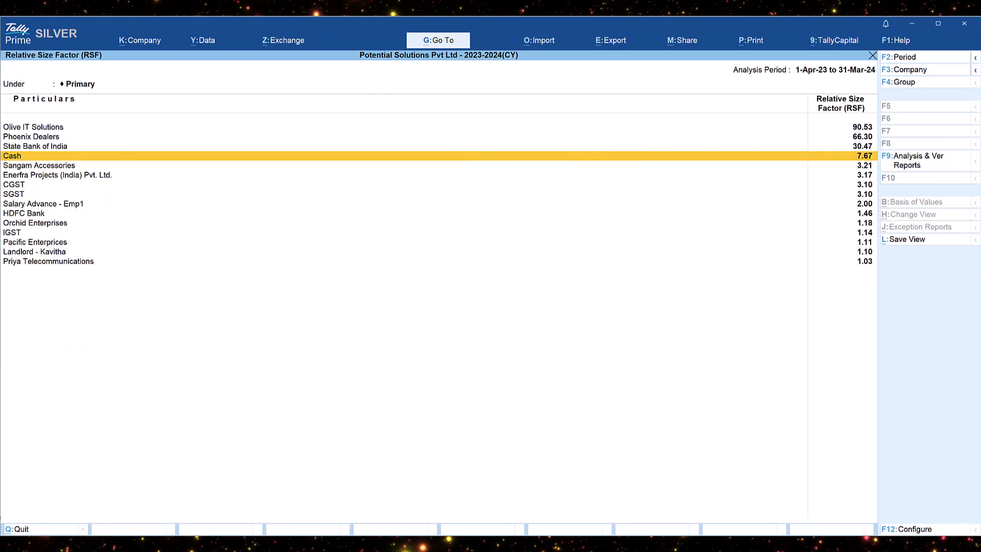
Configure the RSF report to show Highest Value and Average Value, and set Show RSF Values for Opposite Behaviour to No
{"action": "key", "text": "F12"}
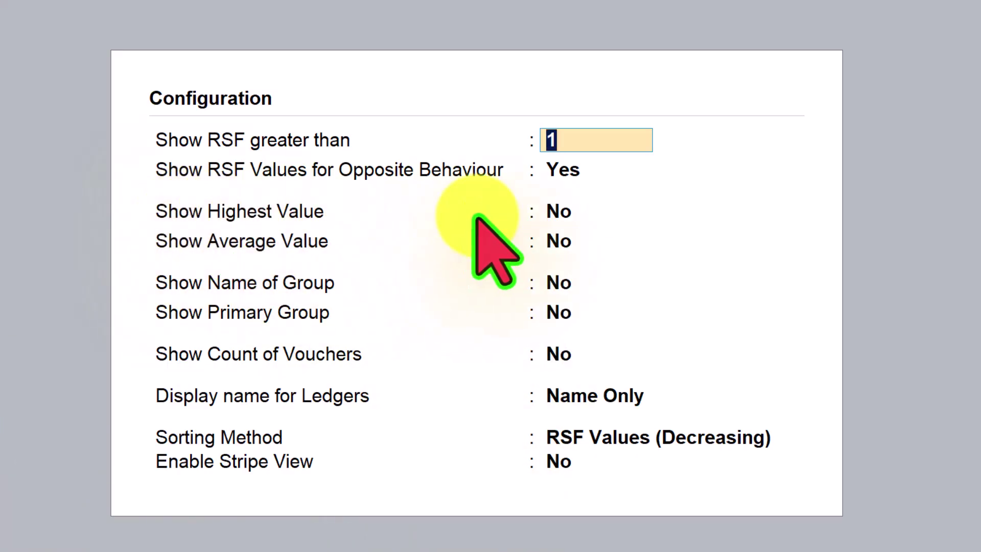
{"action": "left_click", "coordinate": [555, 211]}
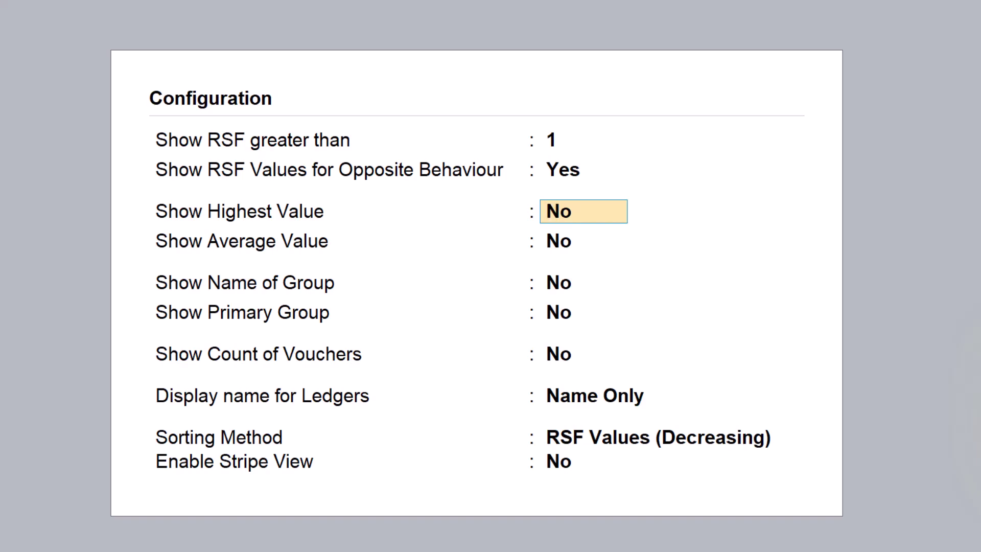
{"action": "type", "text": "y"}
{"action": "key", "text": "Return"}
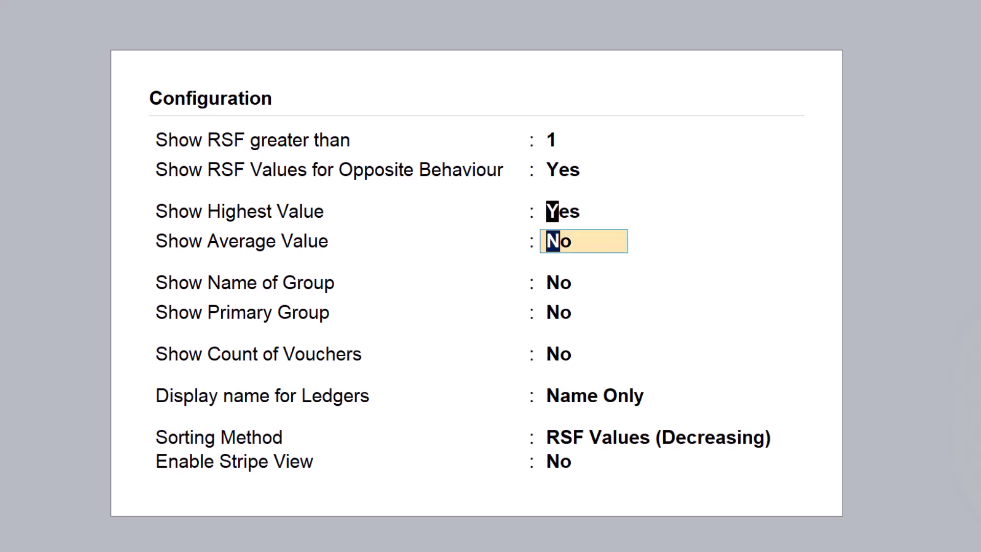
{"action": "left_click", "coordinate": [555, 170]}
{"action": "type", "text": "n"}
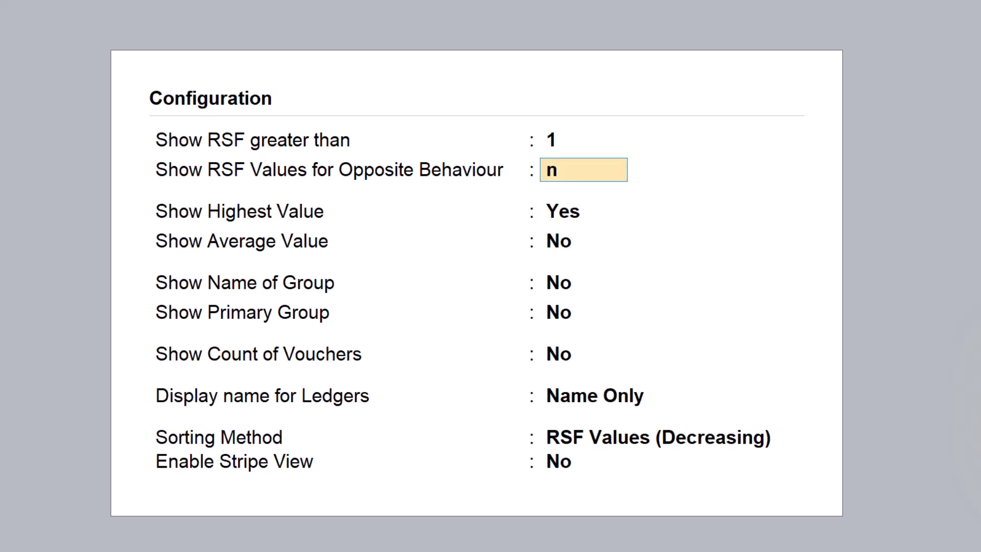
{"action": "key", "text": "Return"}
{"action": "key", "text": "Return"}
{"action": "type", "text": "y"}
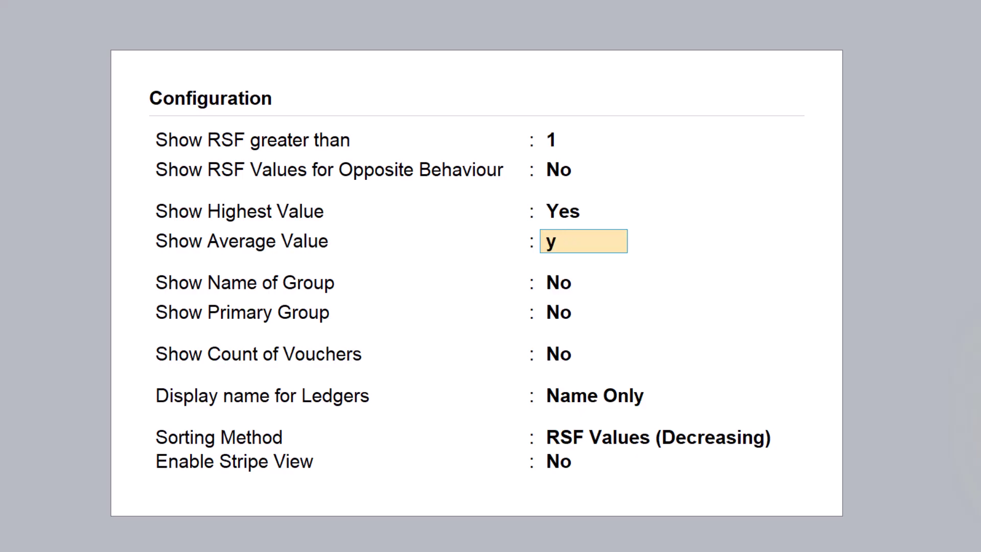
{"action": "key", "text": "Return"}
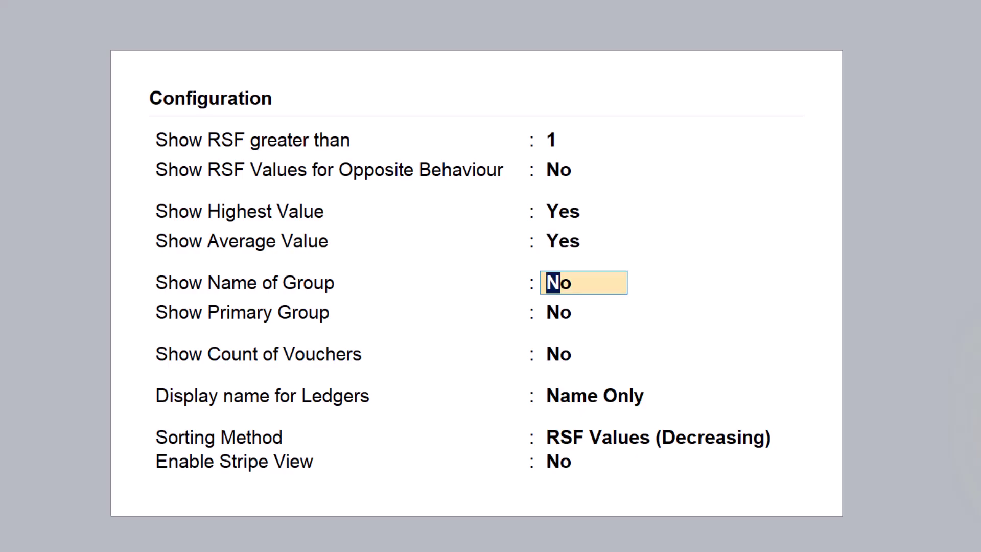
Set Show Name of Group, Show Count of Vouchers and Enable Stripe View to Yes and apply the RSF configuration
{"action": "type", "text": "y"}
{"action": "key", "text": "Return"}
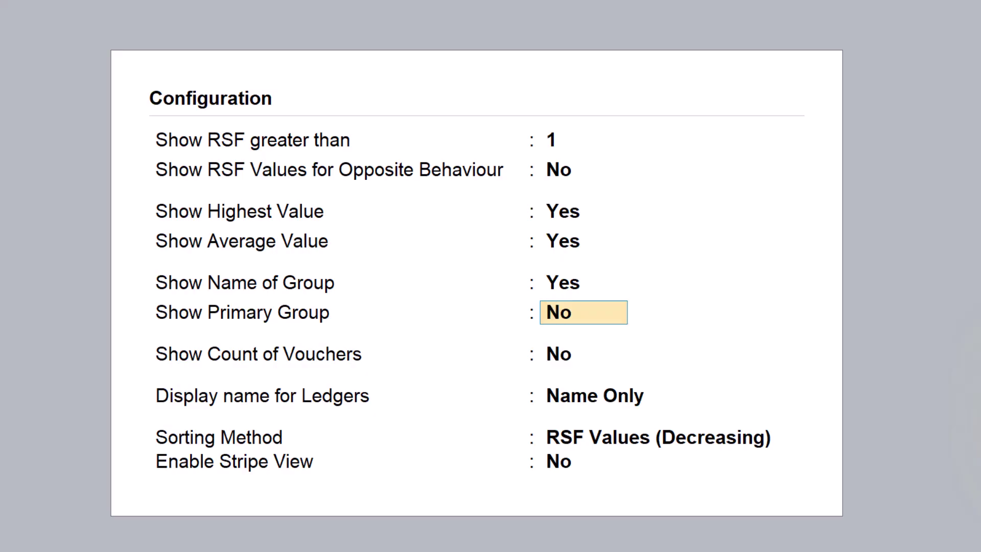
{"action": "key", "text": "Return"}
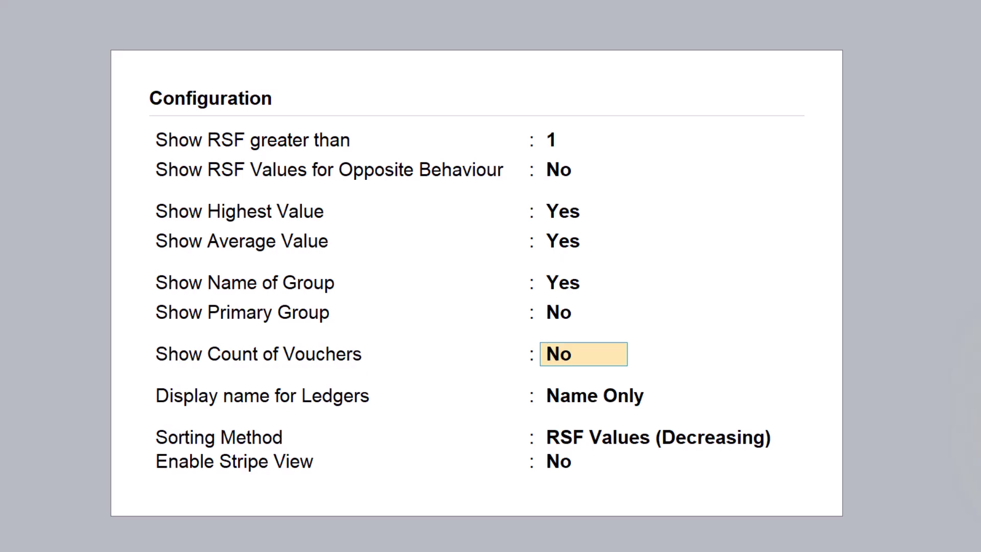
{"action": "type", "text": "y"}
{"action": "key", "text": "Return"}
{"action": "key", "text": "Return"}
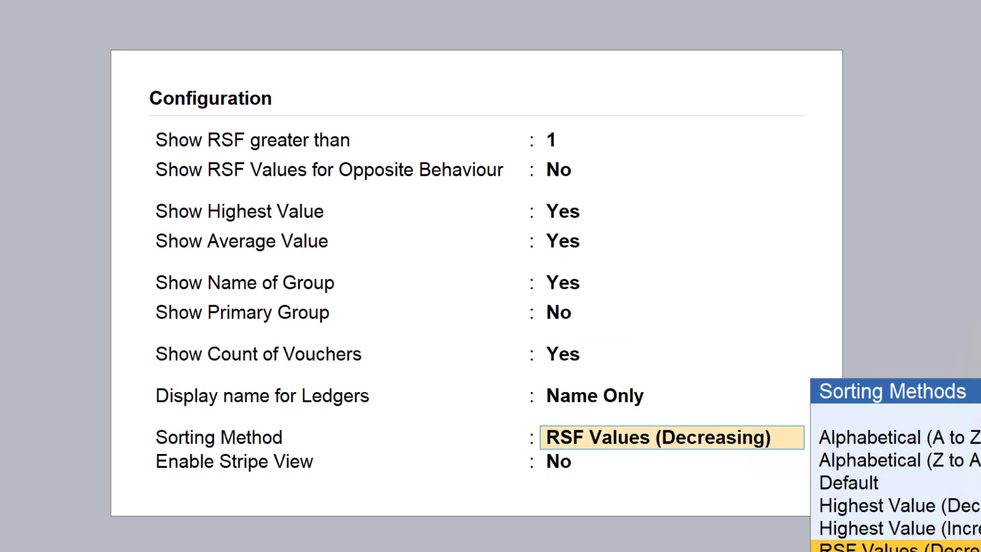
{"action": "key", "text": "Return"}
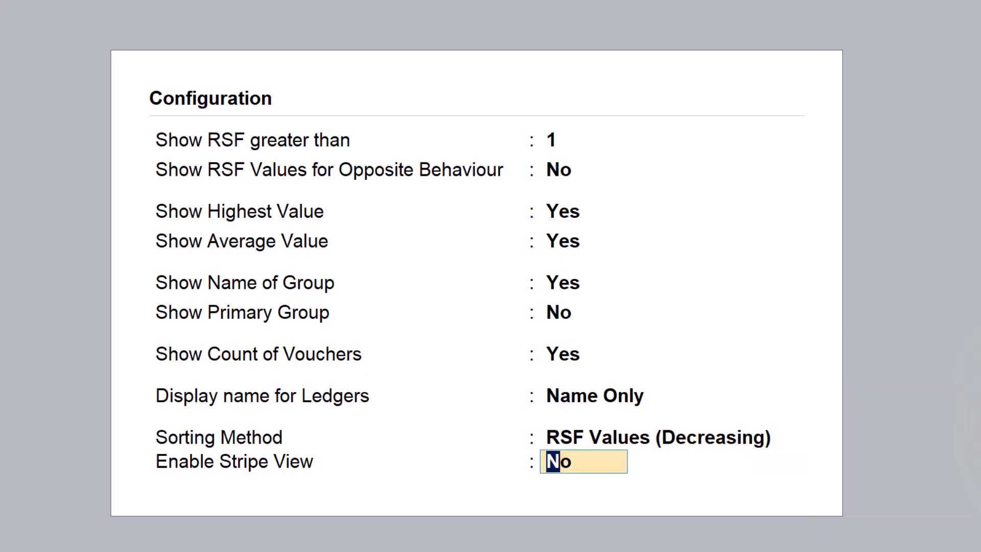
{"action": "type", "text": "y"}
{"action": "key", "text": "Return"}
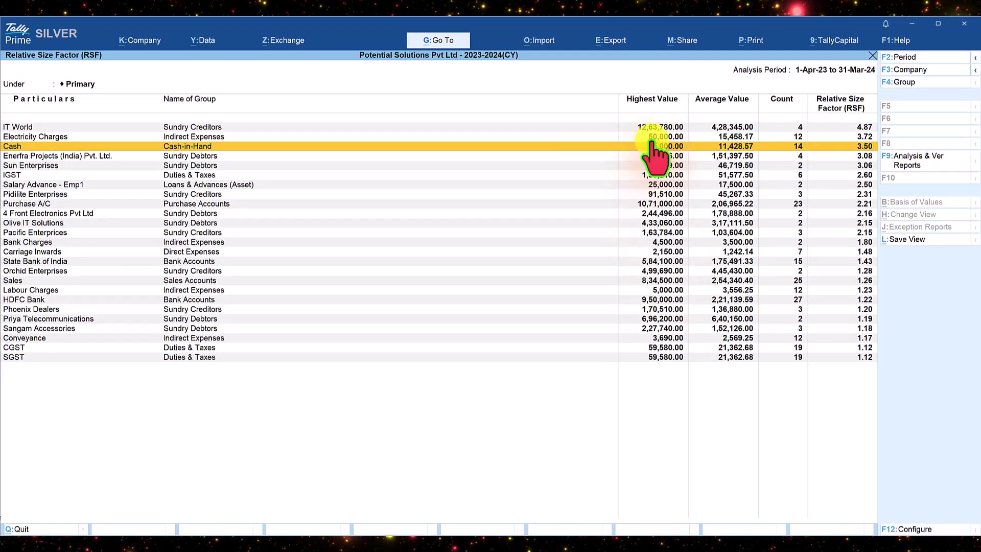